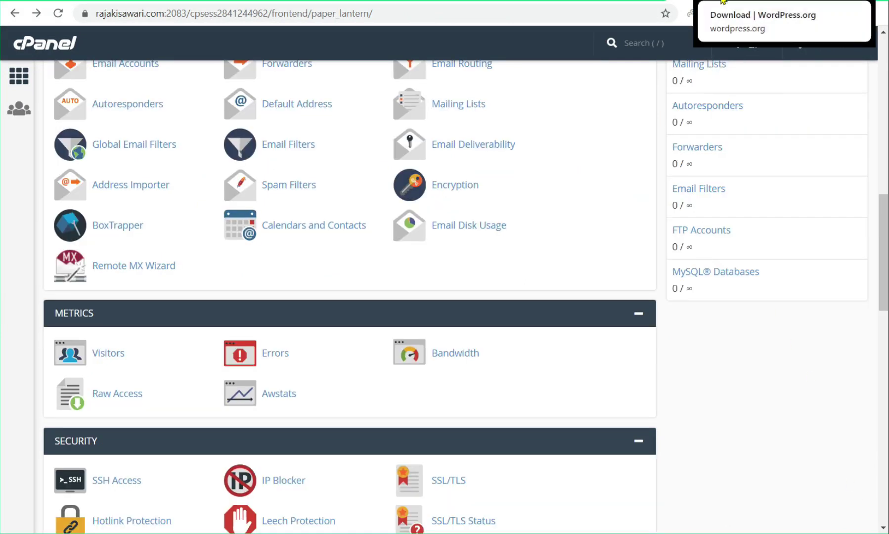
# Step: Look over the WordPress download page, then return to the hosting control panel
pyautogui.click(723, 1)
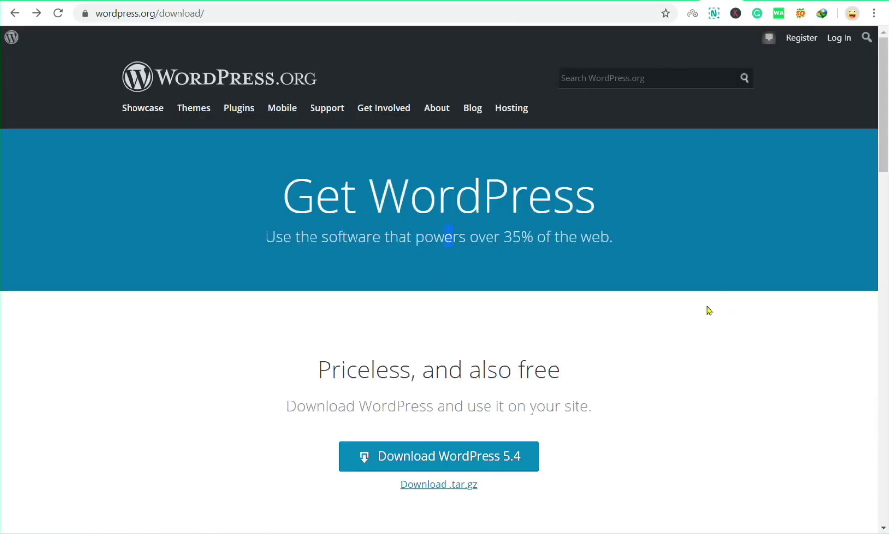
pyautogui.scroll(-4, 718, 310)
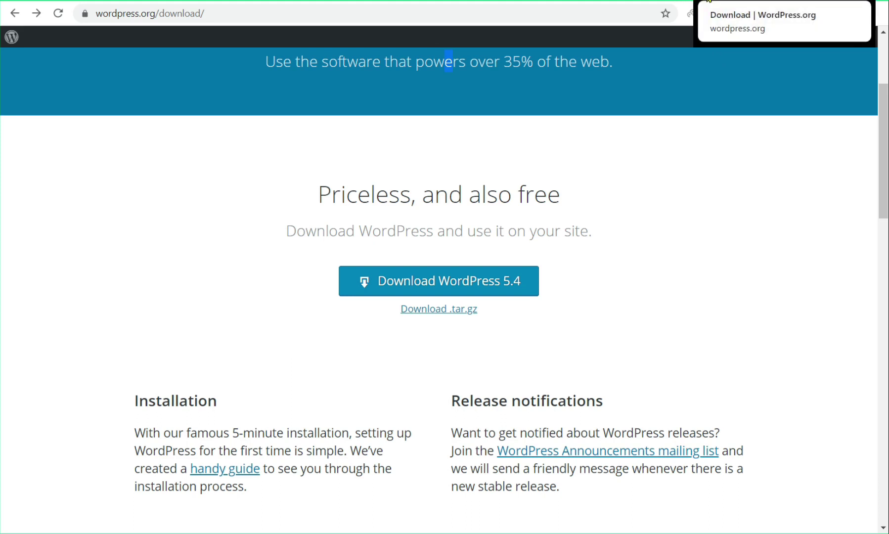
pyautogui.click(686, 2)
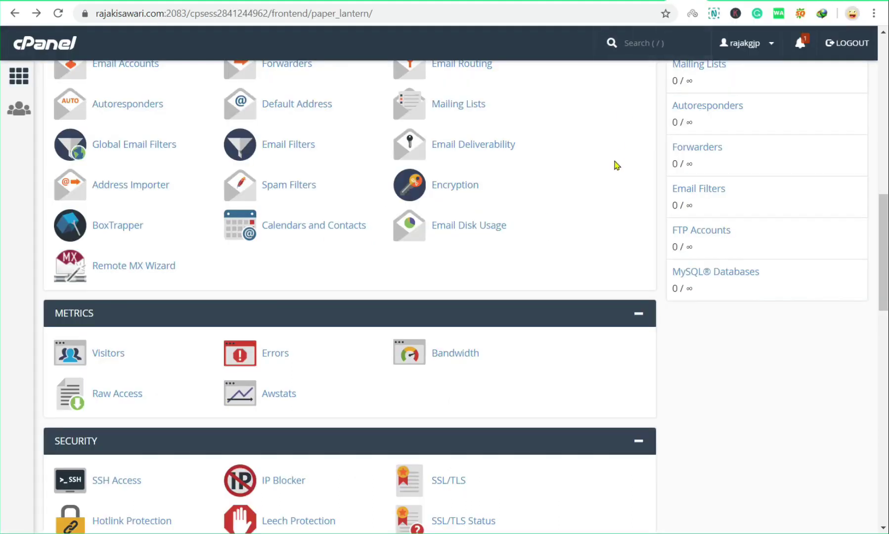
# Step: Open File Manager, sign back in, and enter the empty public_html folder
pyautogui.scroll(10, 617, 157)
pyautogui.click(120, 196)
pyautogui.click(455, 313)
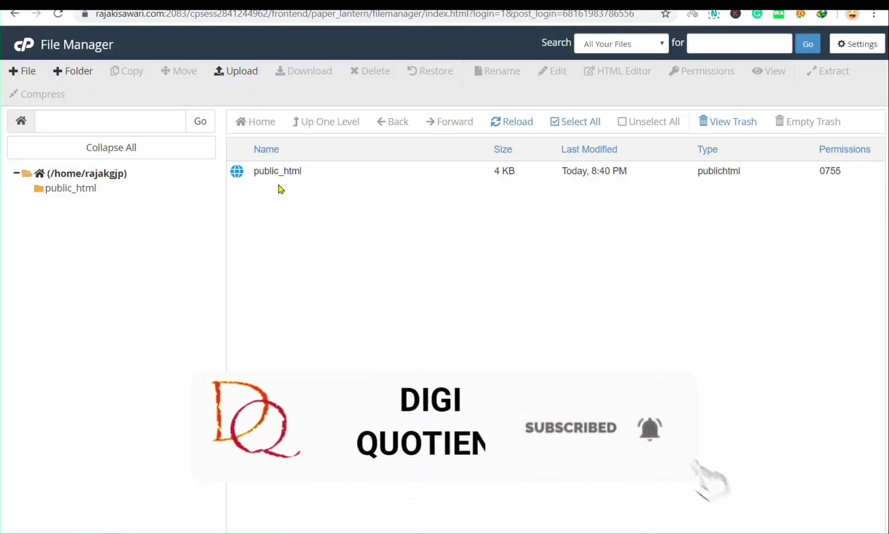
pyautogui.doubleClick(239, 177)
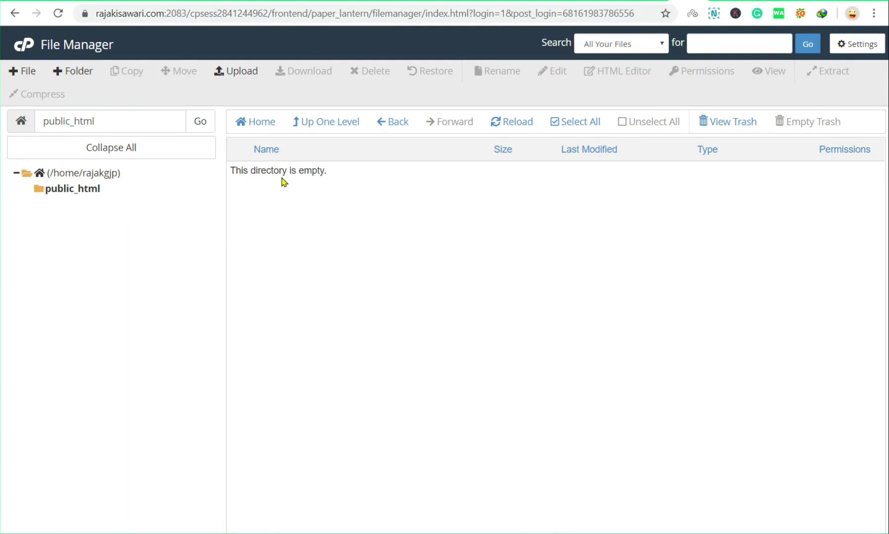
# Step: Upload the wordpress-5.4 archive from Documents into public_html
pyautogui.click(247, 73)
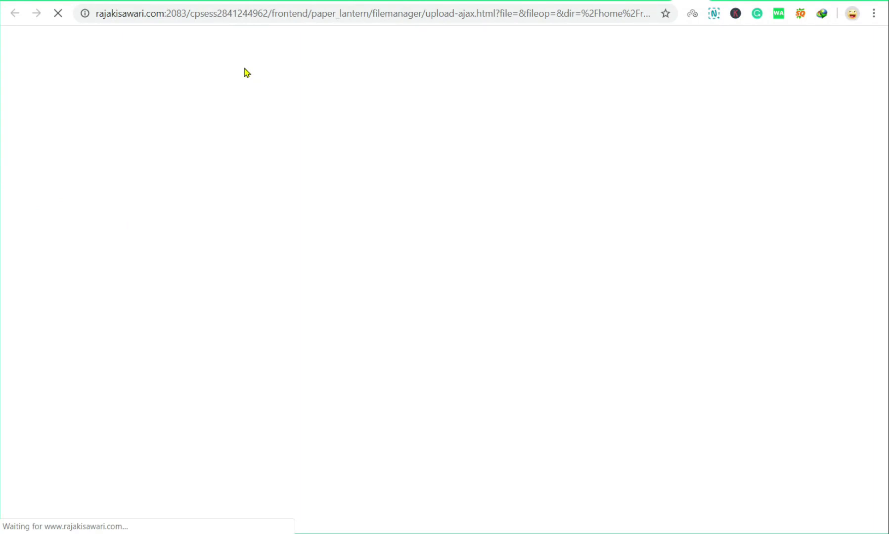
pyautogui.click(458, 269)
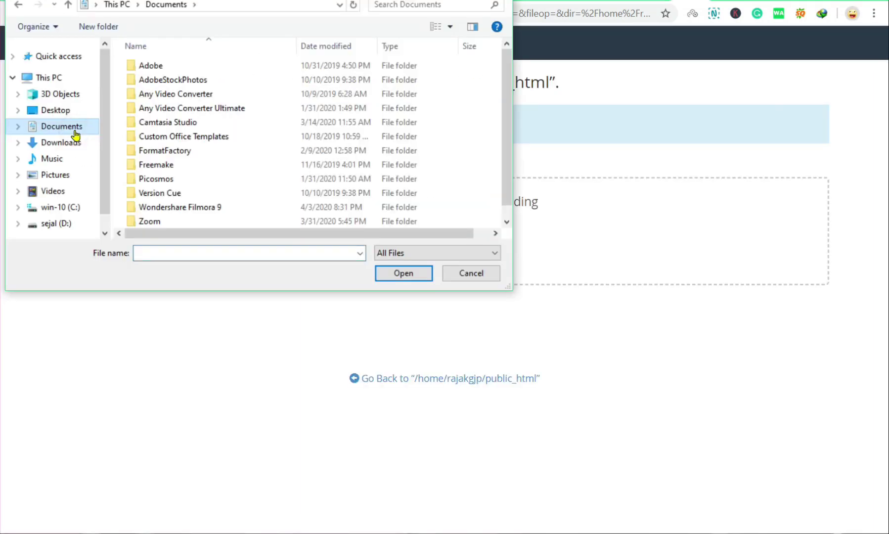
pyautogui.scroll(-1, 236, 178)
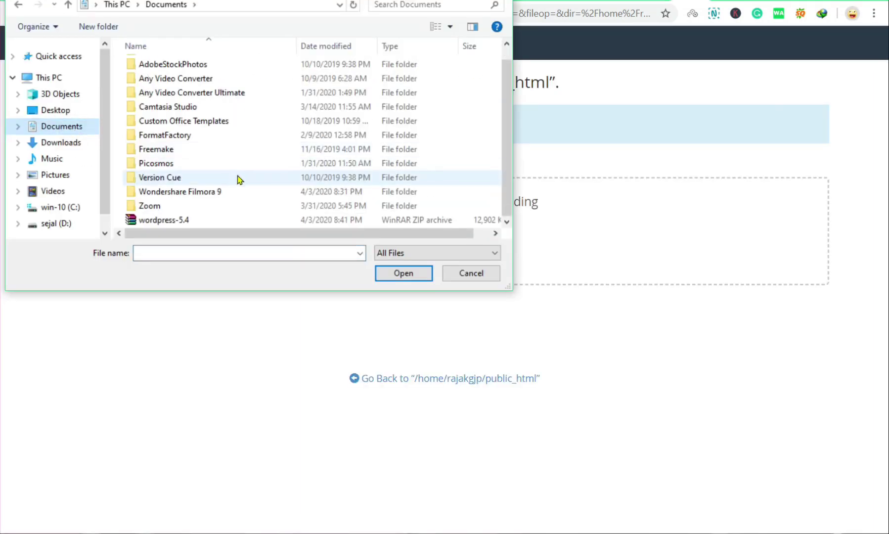
pyautogui.click(222, 224)
pyautogui.click(403, 273)
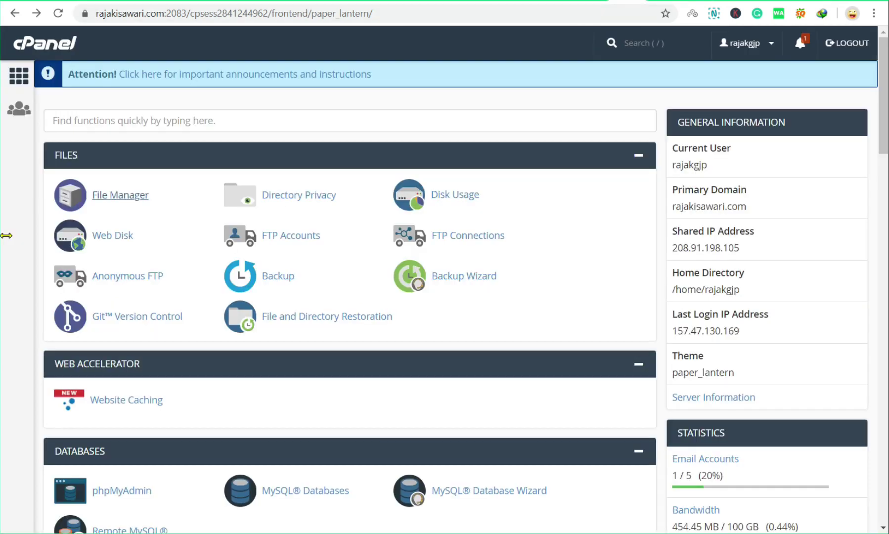
# Step: Create a MySQL database named 'rajaji' and return to its confirmation page
pyautogui.scroll(-6, 868, 158)
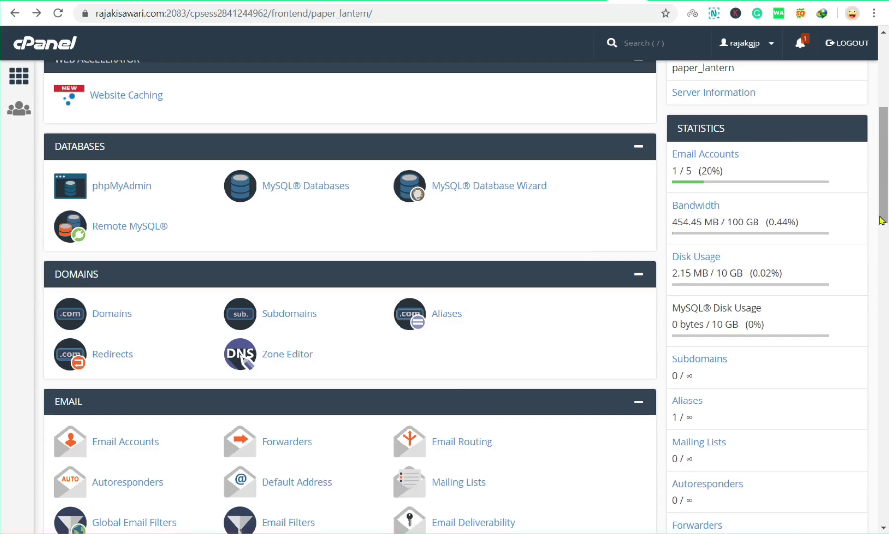
pyautogui.click(305, 189)
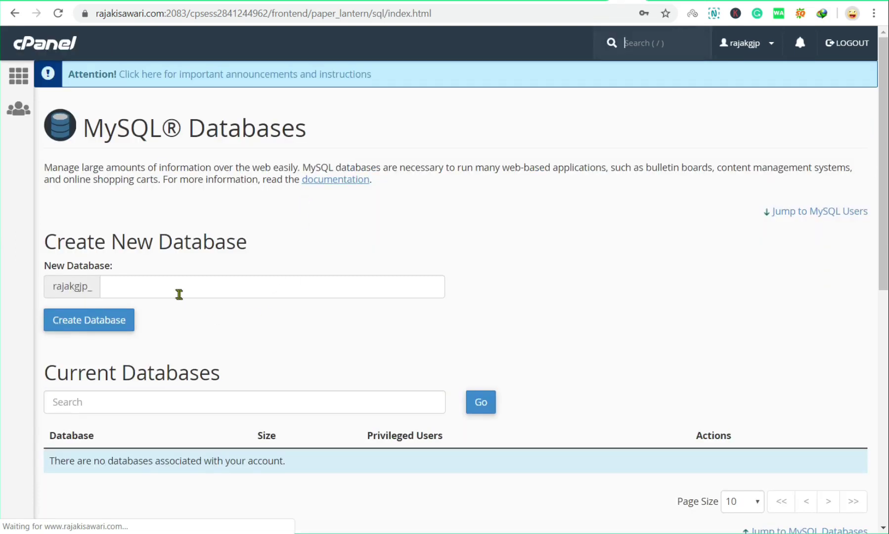
pyautogui.click(179, 292)
pyautogui.write('rajaji')
pyautogui.click(106, 323)
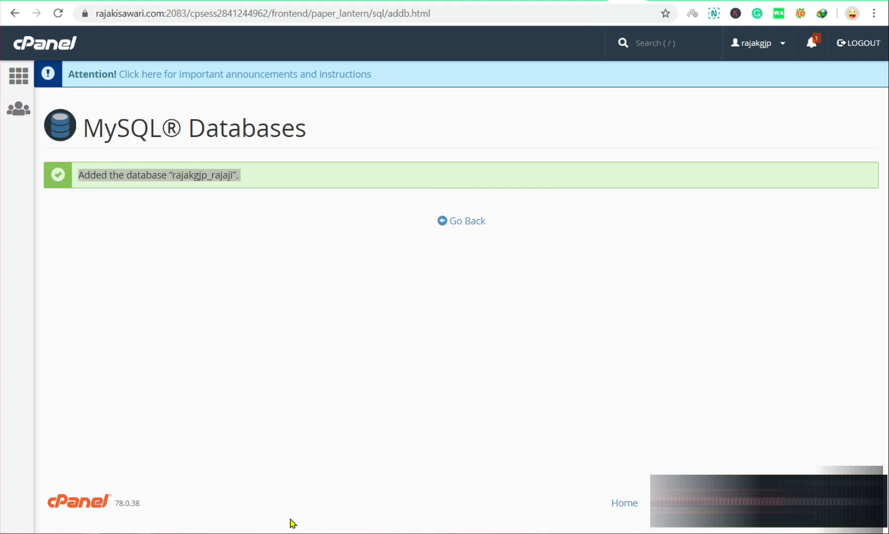
pyautogui.moveTo(149, 533)
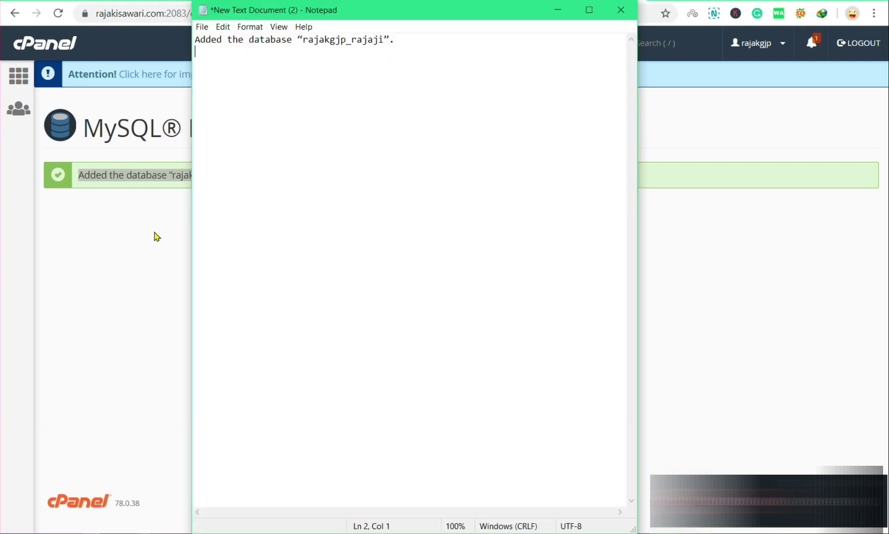
pyautogui.click(156, 236)
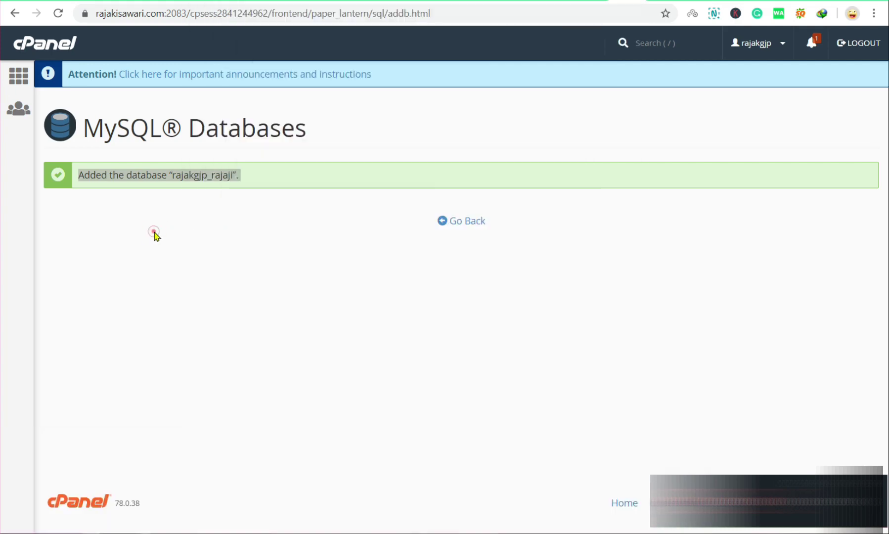
# Step: Copy a strong password from the Password Generator without applying it
pyautogui.click(464, 224)
pyautogui.scroll(-5, 646, 258)
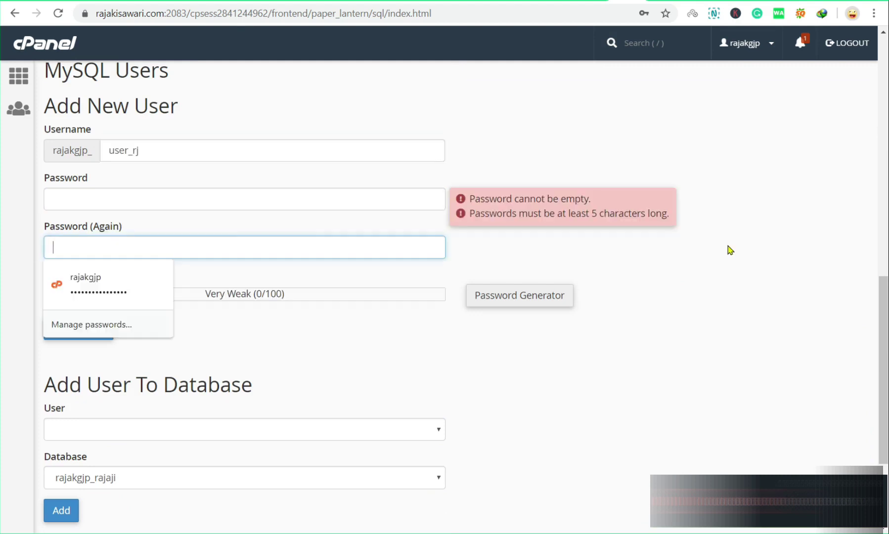
pyautogui.click(726, 245)
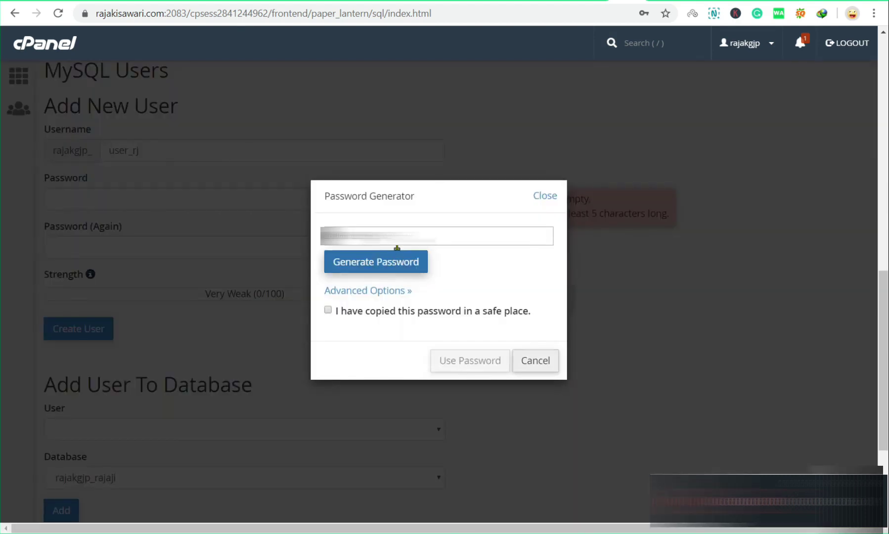
pyautogui.doubleClick(397, 237)
pyautogui.hotkey('ctrl', 'a')
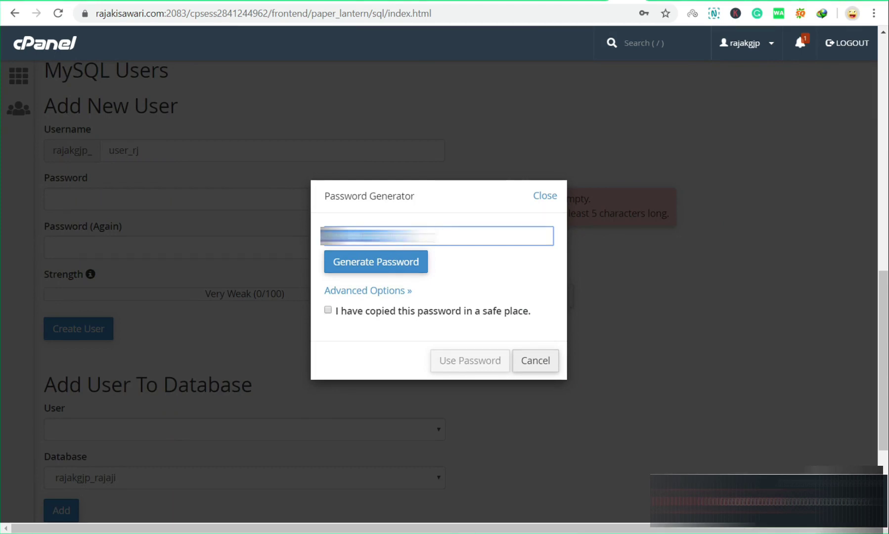
pyautogui.click(544, 196)
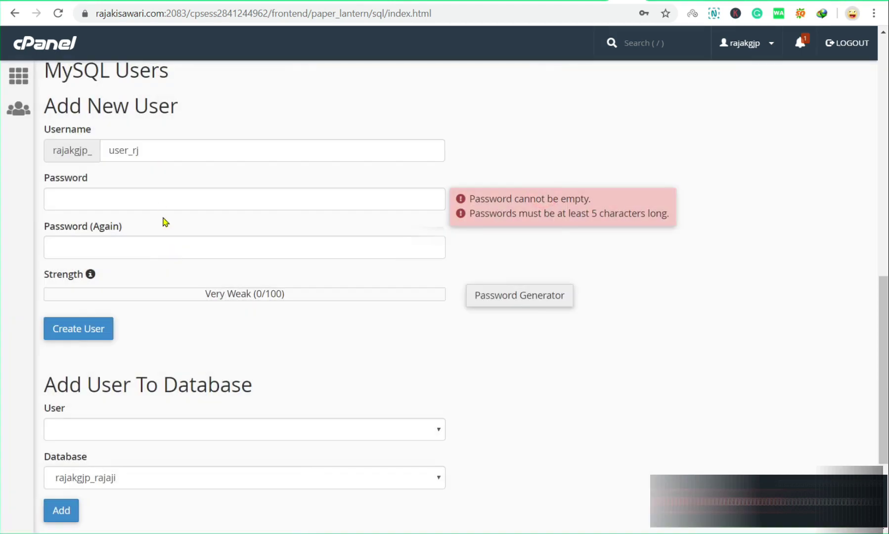
# Step: Paste the password into both password fields and create the database user
pyautogui.click(162, 199)
pyautogui.hotkey('ctrl', 'v')
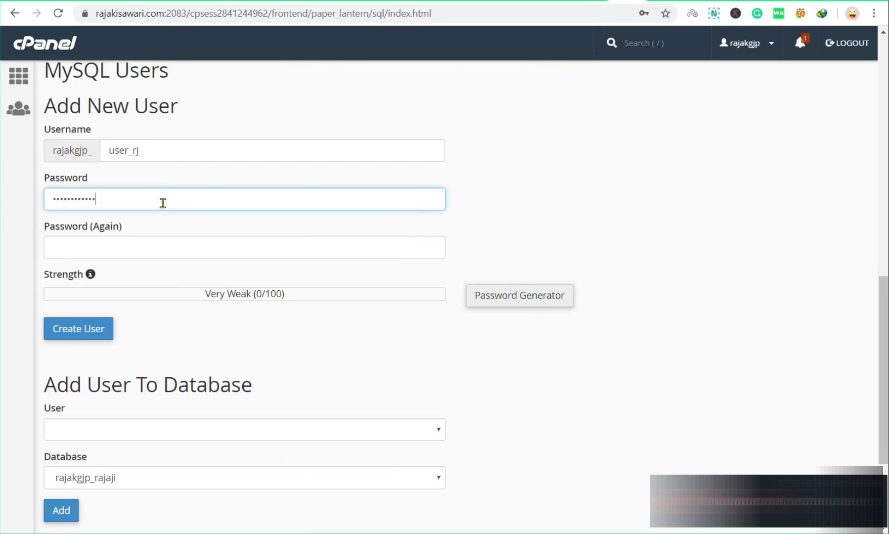
pyautogui.click(120, 242)
pyautogui.hotkey('ctrl', 'v')
pyautogui.click(587, 219)
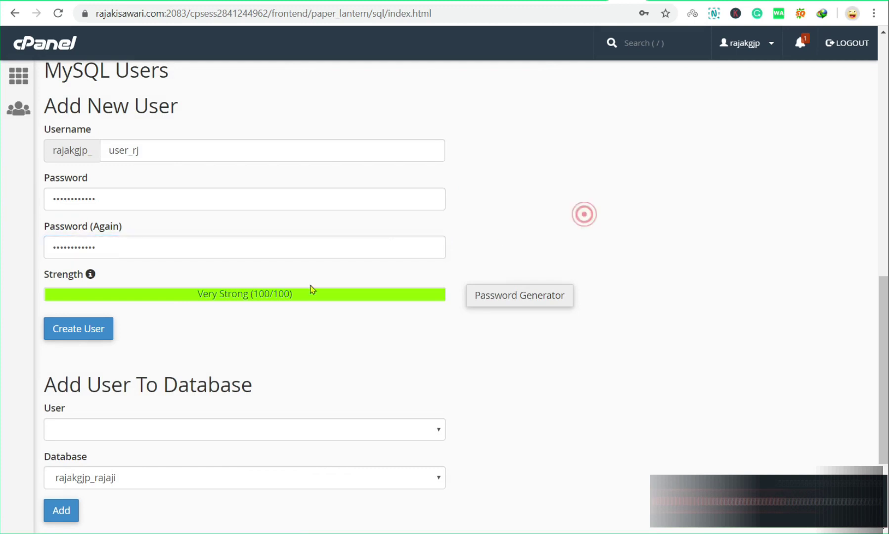
pyautogui.click(91, 333)
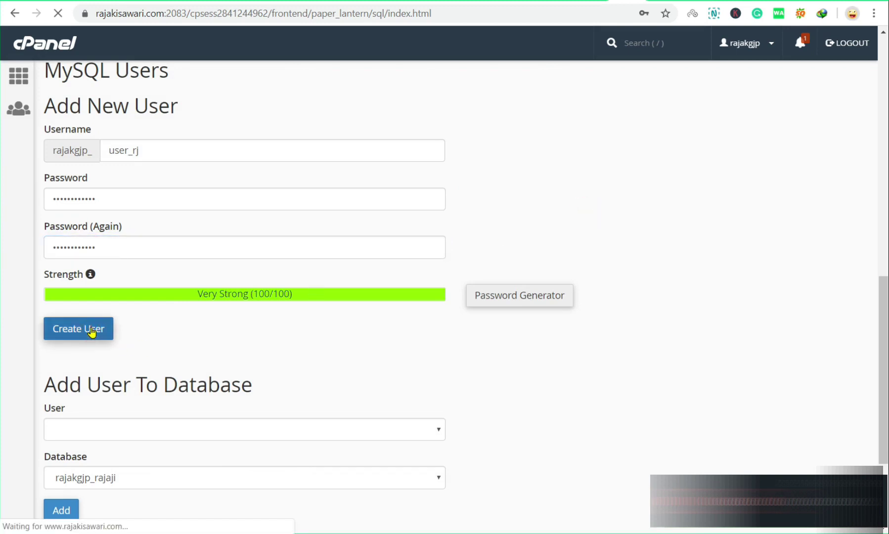
pyautogui.click(261, 532)
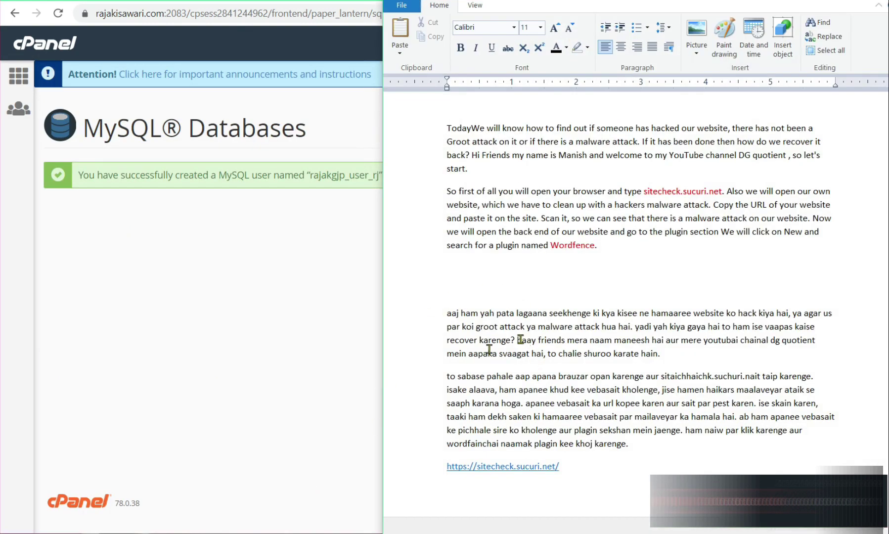
pyautogui.click(811, 1)
pyautogui.click(390, 176)
pyautogui.moveTo(390, 179); pyautogui.dragTo(79, 176)
pyautogui.click(261, 532)
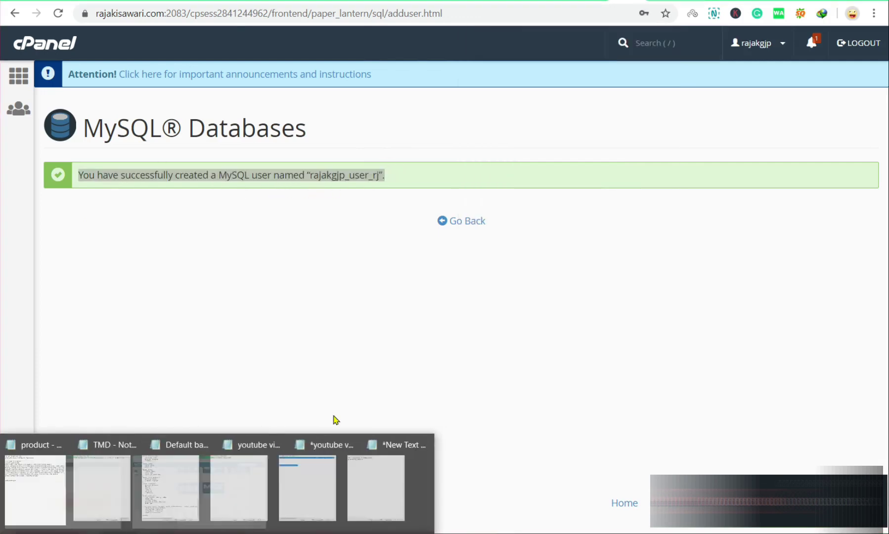
# Step: Add user rajakgjp_user_rj to database rajakgjp_rajaji under Add User To Database
pyautogui.click(430, 465)
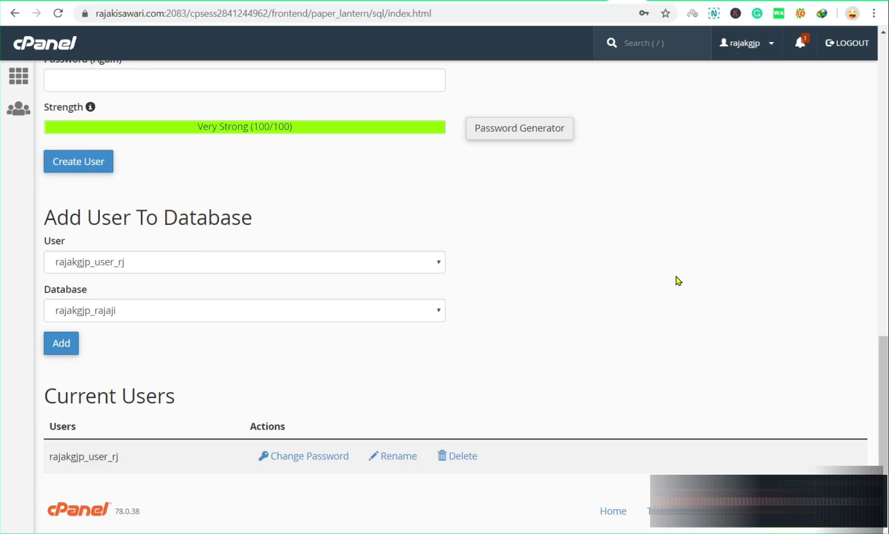
pyautogui.click(326, 266)
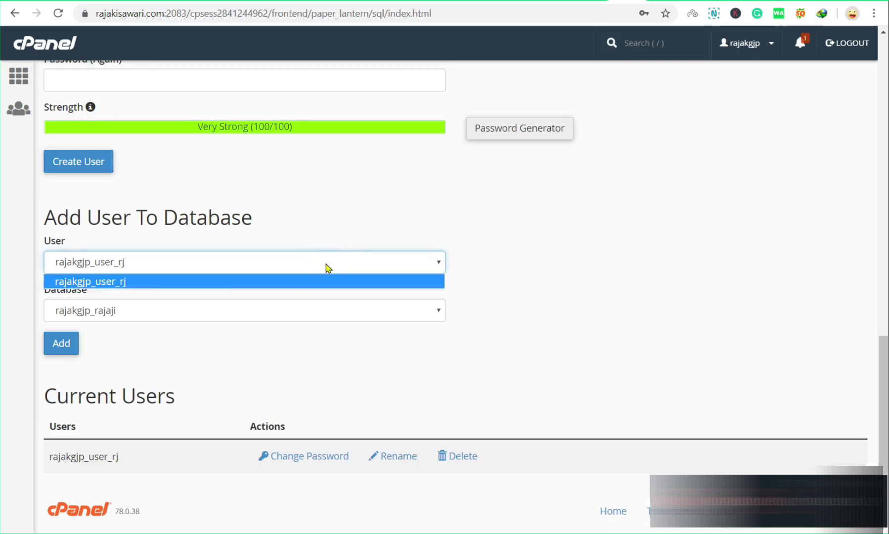
pyautogui.click(151, 285)
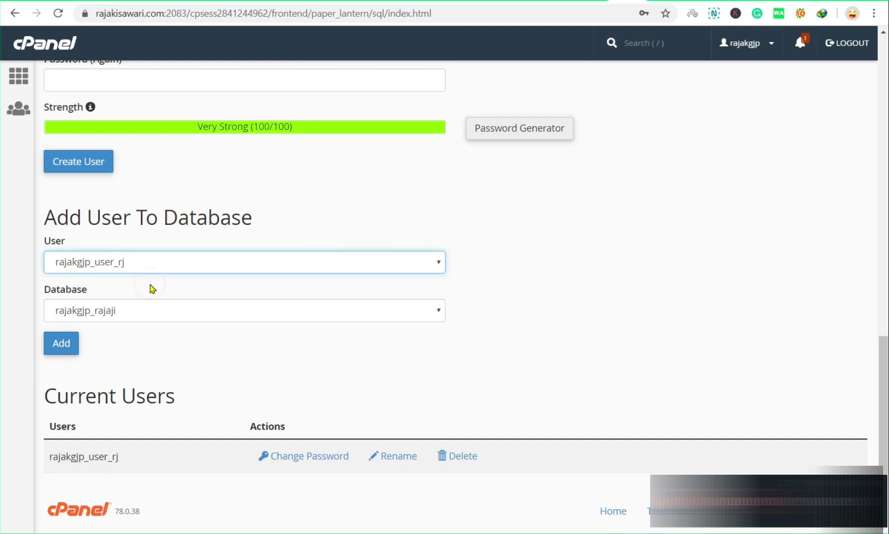
pyautogui.click(157, 319)
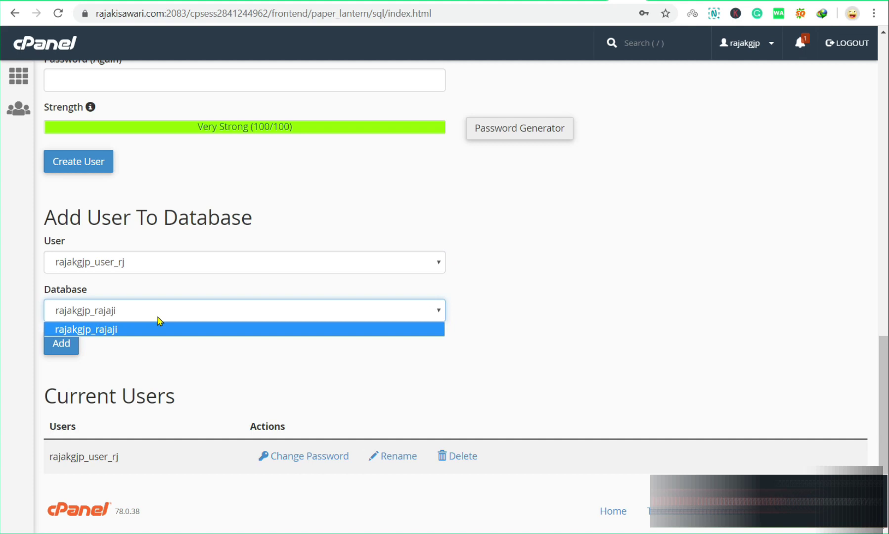
pyautogui.click(157, 319)
pyautogui.click(63, 348)
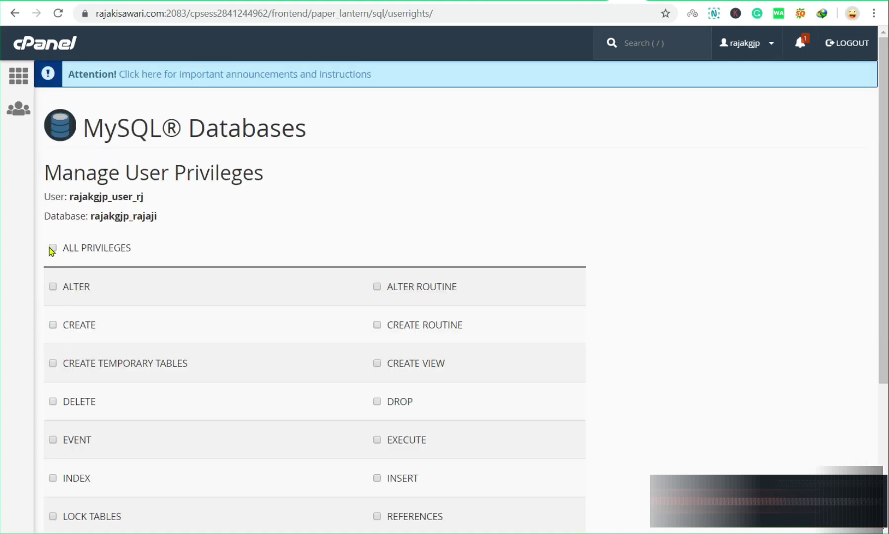
# Step: Grant rajakgjp_user_rj ALL PRIVILEGES on the database and save the changes
pyautogui.click(53, 248)
pyautogui.scroll(-4, 420, 211)
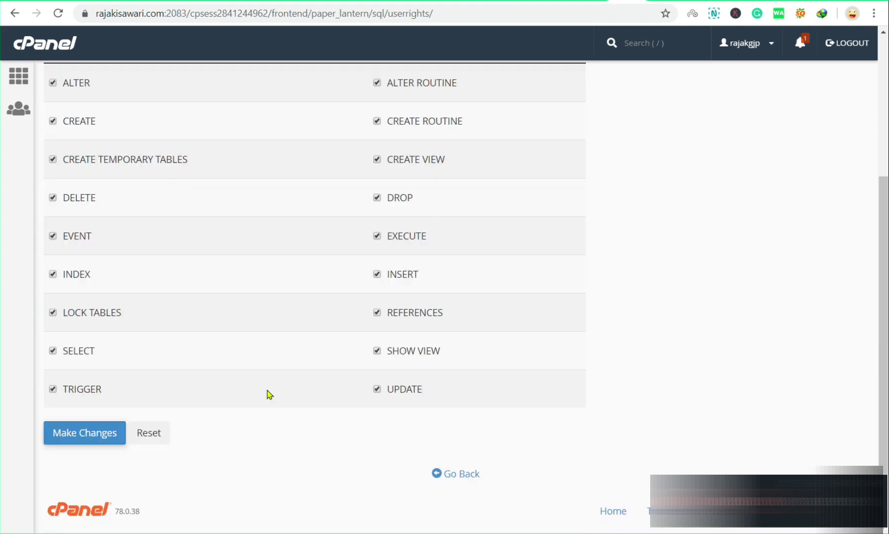
pyautogui.click(82, 433)
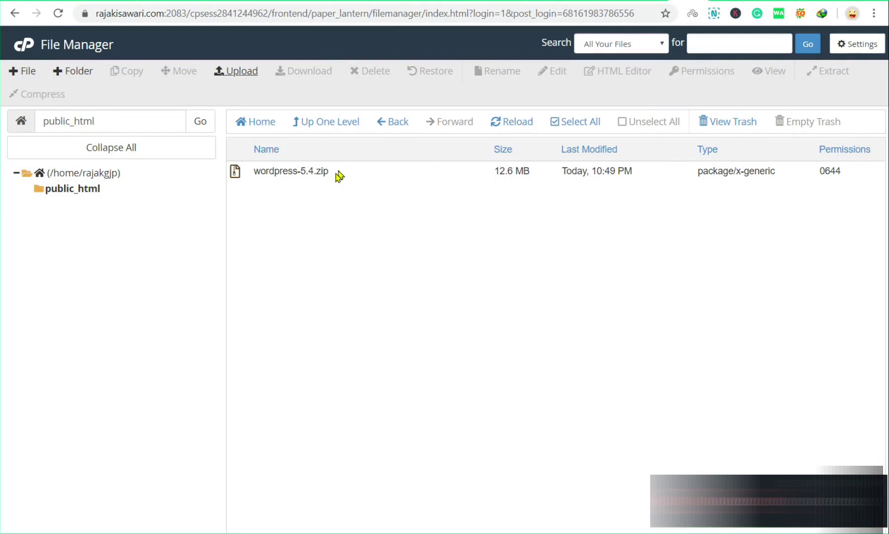
# Step: Extract wordpress-5.4.zip into /public_html and delete the zip archive
pyautogui.click(293, 172)
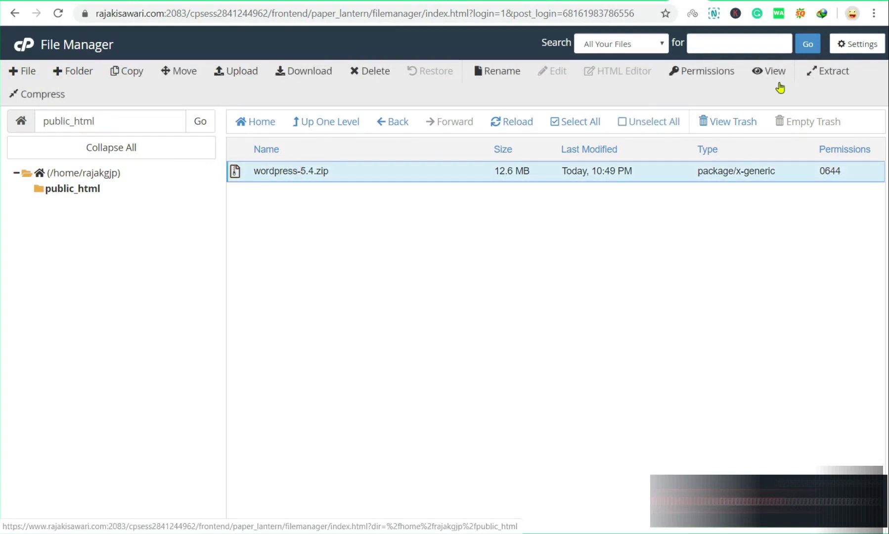
pyautogui.click(825, 77)
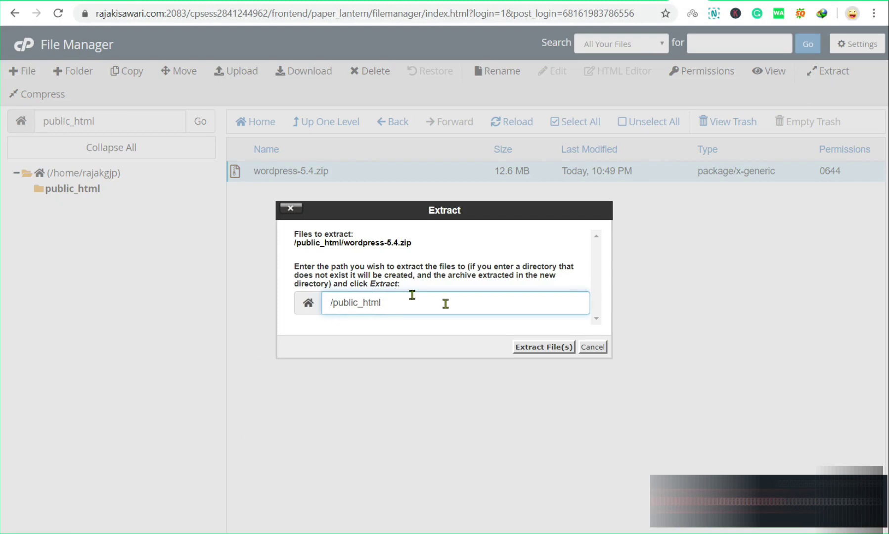
pyautogui.click(539, 349)
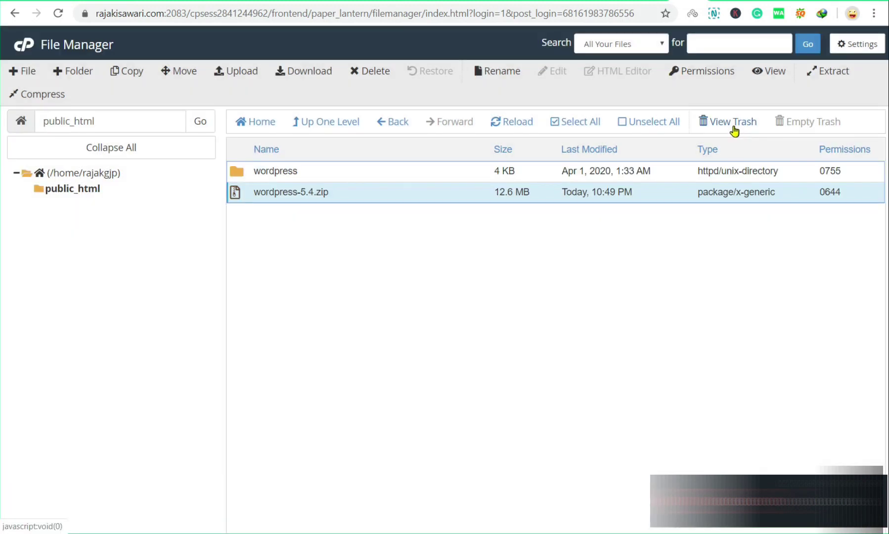
pyautogui.click(387, 74)
pyautogui.click(554, 320)
# Step: Open the extracted wordpress folder and select all of its files
pyautogui.doubleClick(297, 177)
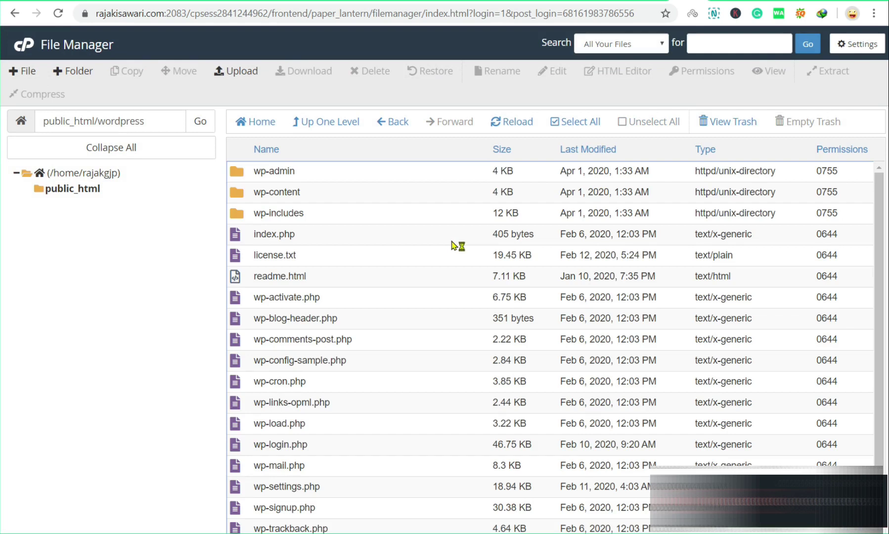
pyautogui.scroll(-1, 444, 285)
pyautogui.scroll(1, 444, 285)
pyautogui.click(444, 284)
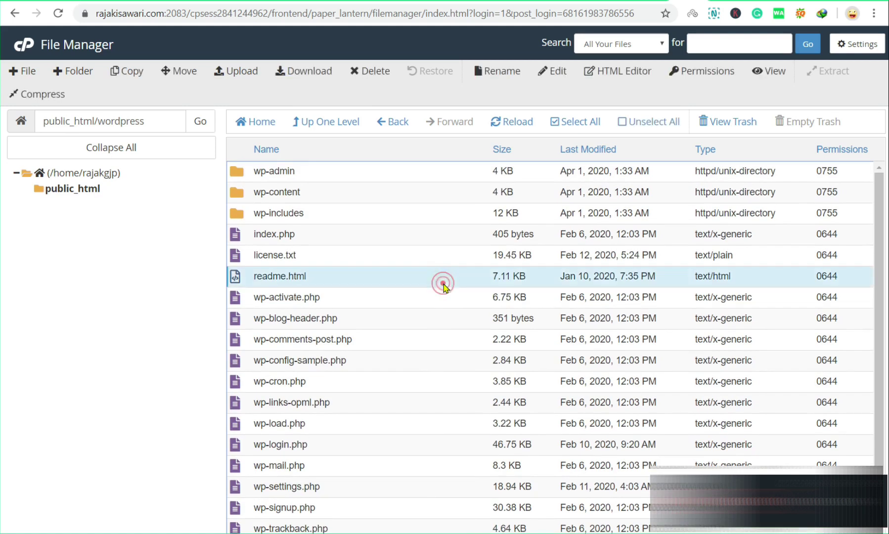
pyautogui.click(591, 125)
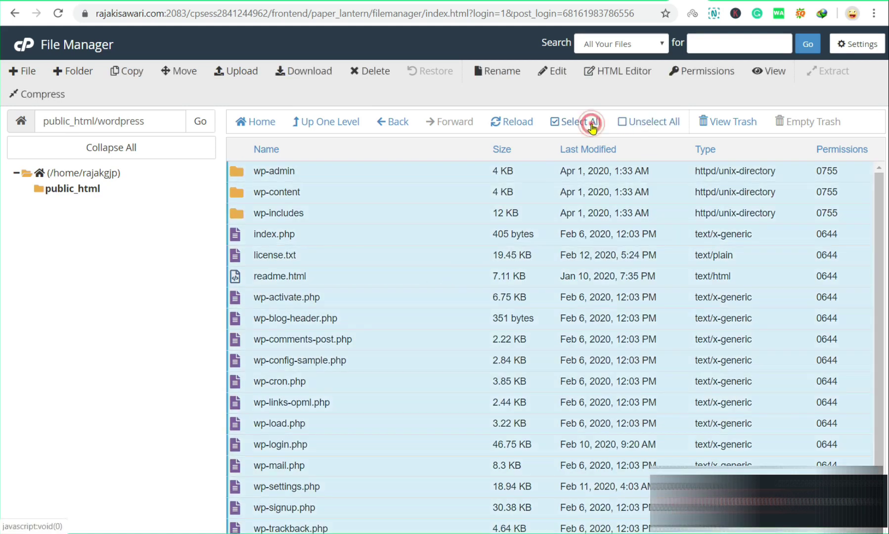
# Step: Move all 19 WordPress files into public_html and delete the empty wordpress folder
pyautogui.moveTo(276, 227); pyautogui.dragTo(95, 198)
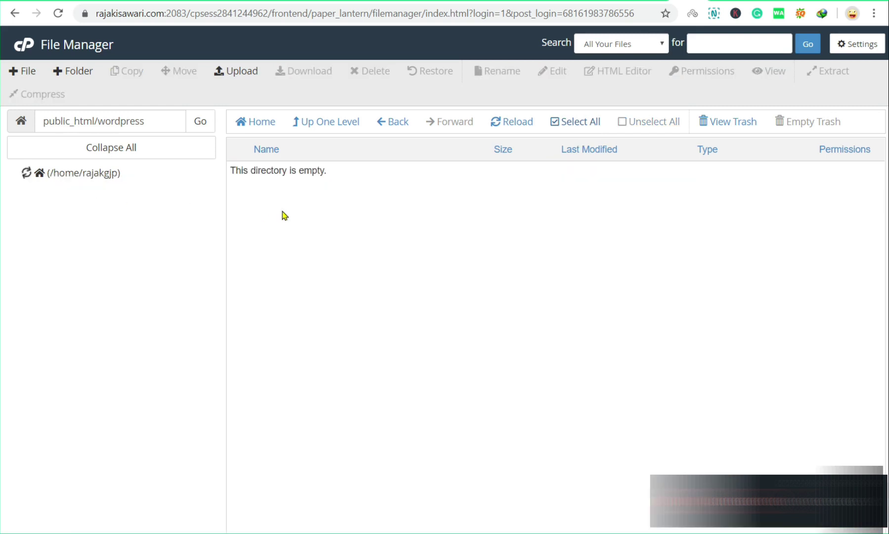
pyautogui.click(335, 122)
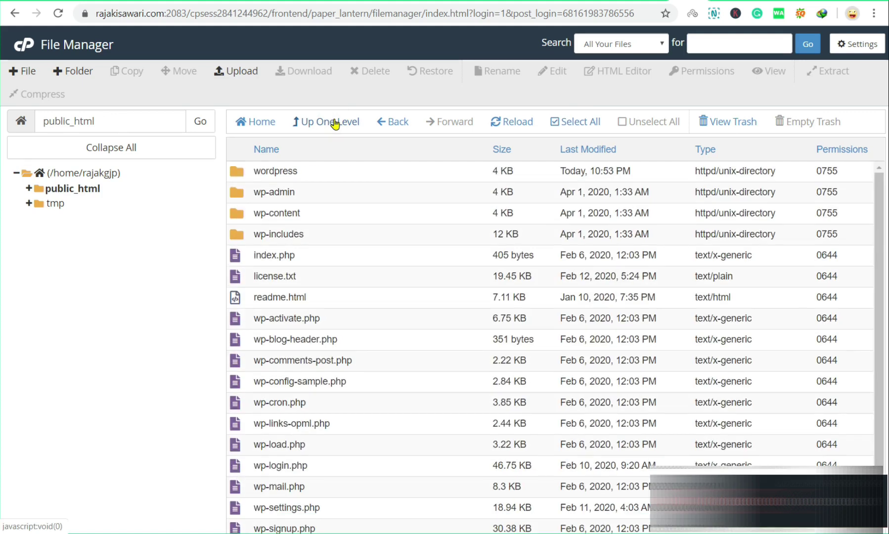
pyautogui.click(300, 171)
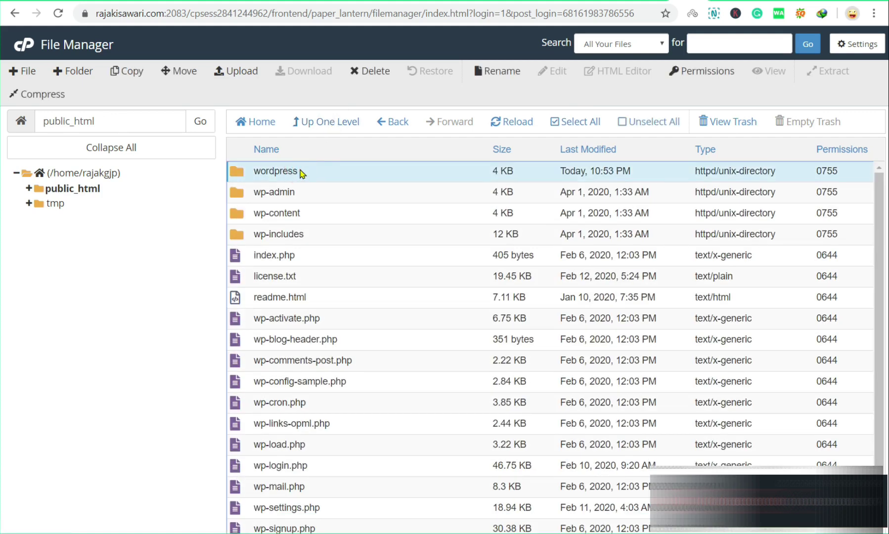
pyautogui.click(379, 73)
pyautogui.click(557, 322)
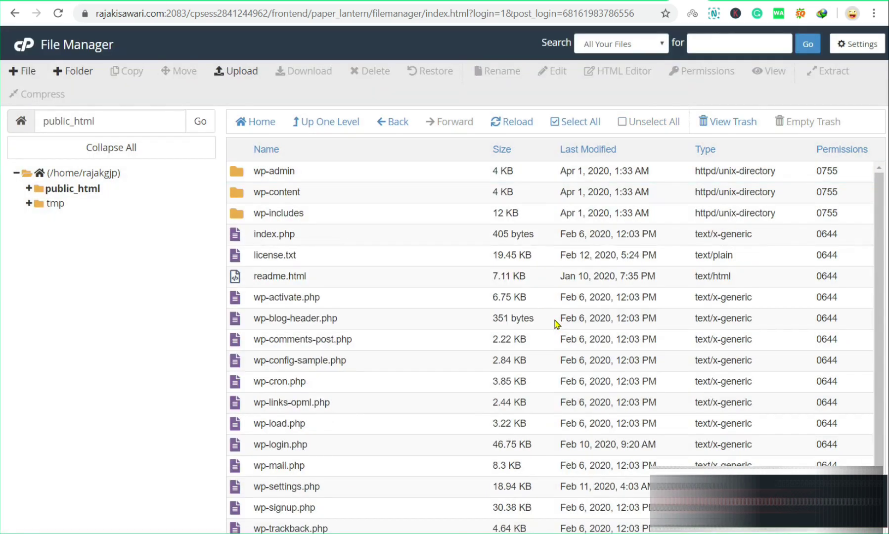
pyautogui.scroll(-1, 558, 324)
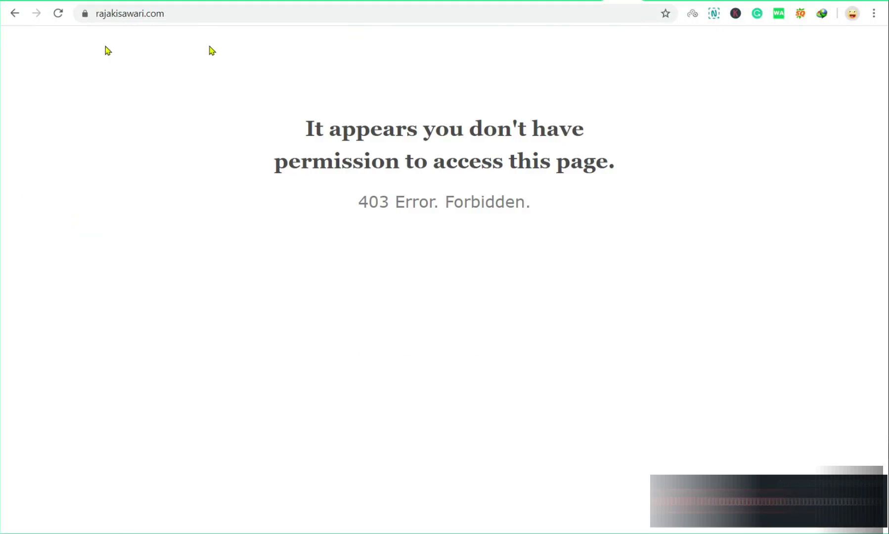
# Step: Reload the site and continue the WordPress setup in English (United States)
pyautogui.click(57, 14)
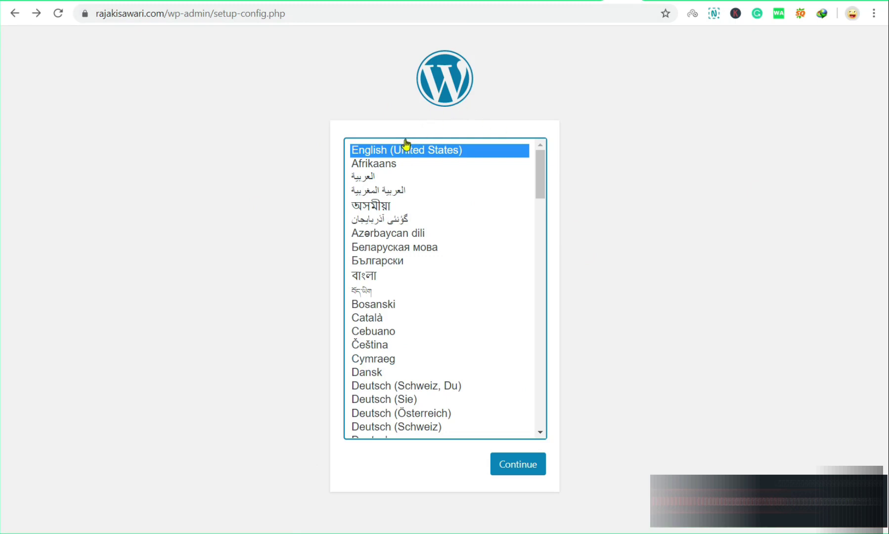
pyautogui.click(526, 464)
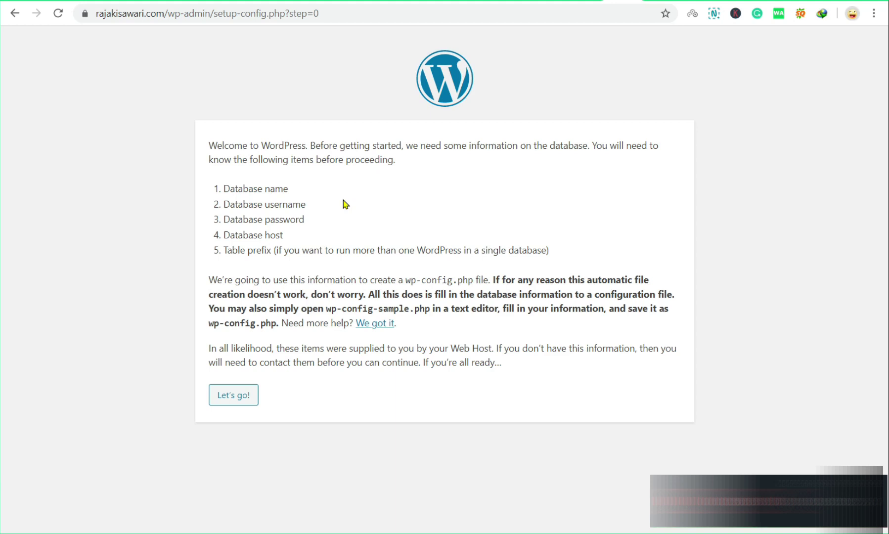
# Step: Open the connection form and paste the database name from Notepad into Database Name
pyautogui.click(230, 399)
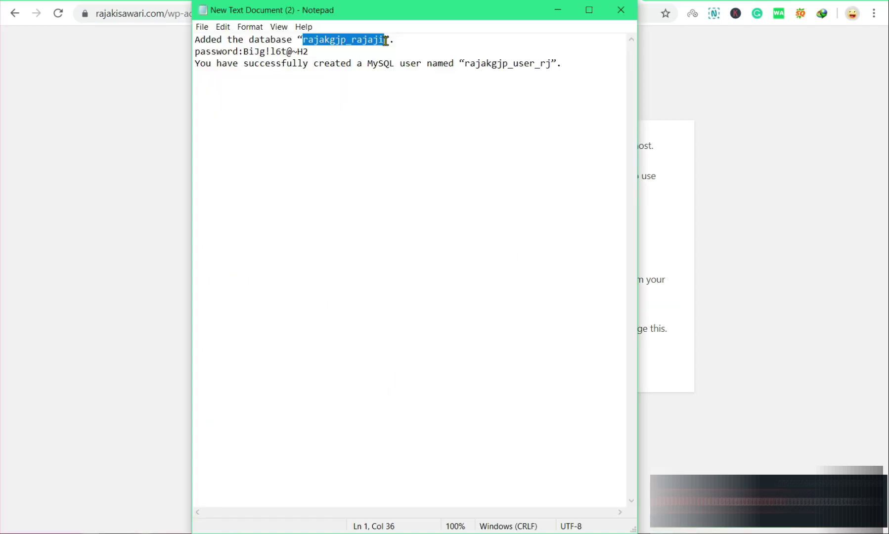
pyautogui.click(798, 147)
pyautogui.click(360, 180)
pyautogui.write('rajakgjp_rajaji')
pyautogui.hotkey('ctrl', 'a')
pyautogui.write('rajakgjp_rajaji')
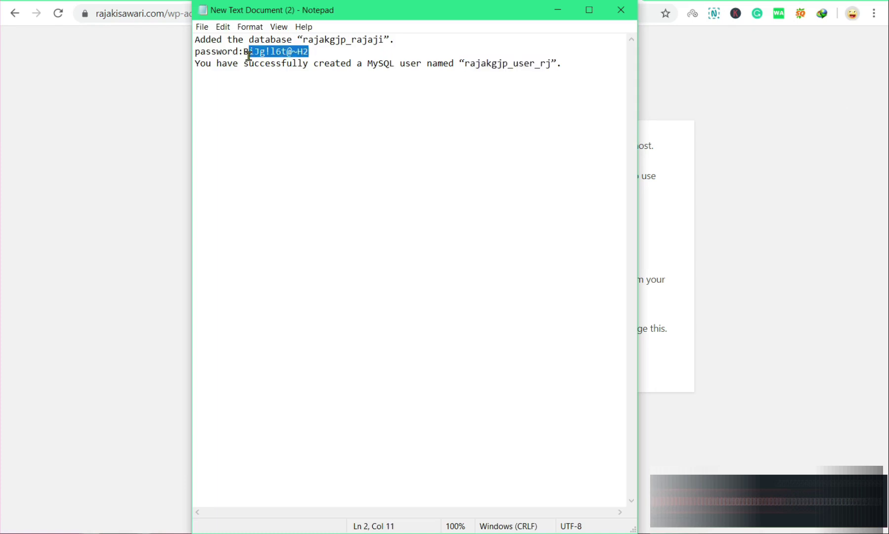
# Step: Paste the database password, fix the Username, submit, and run the installation
pyautogui.hotkey('ctrl', 'v')
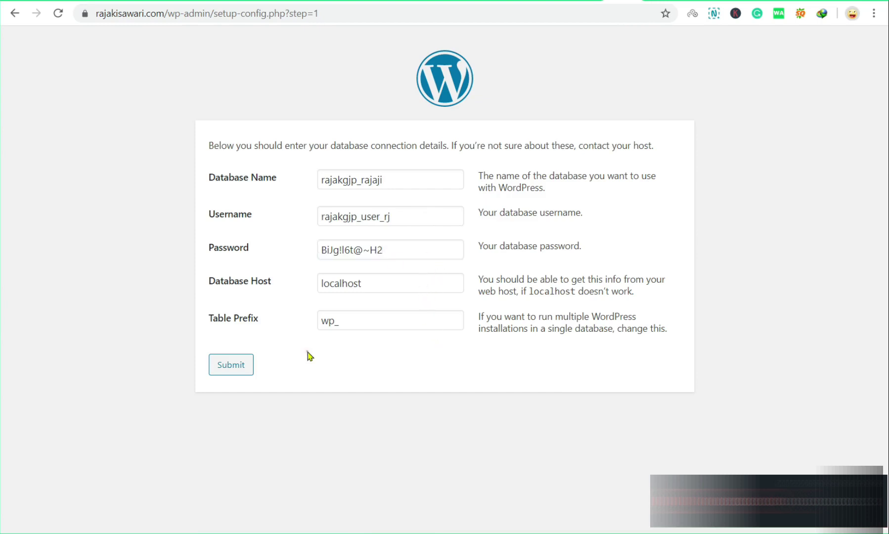
pyautogui.click(306, 352)
pyautogui.click(241, 368)
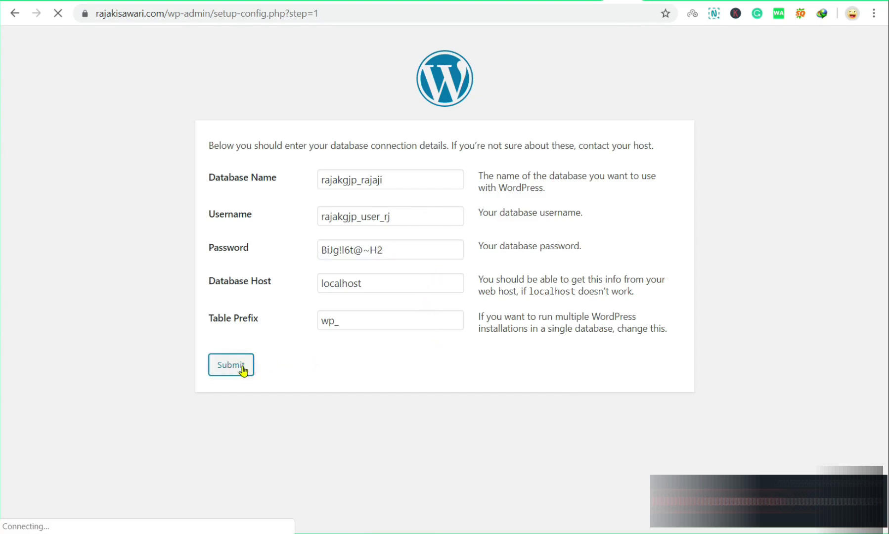
pyautogui.click(275, 191)
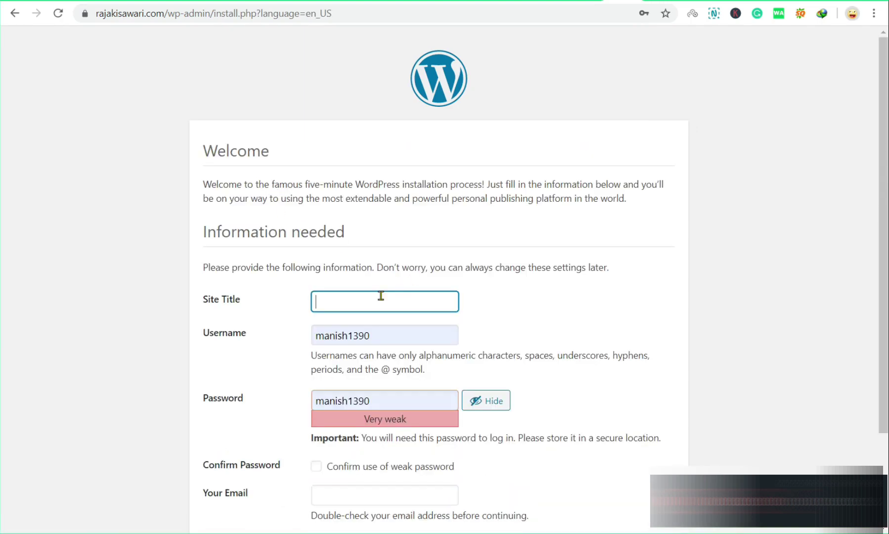
# Step: Install WordPress with site title 'Rajakisawari' plus an admin username, password and e-mail, then log in
pyautogui.click(381, 296)
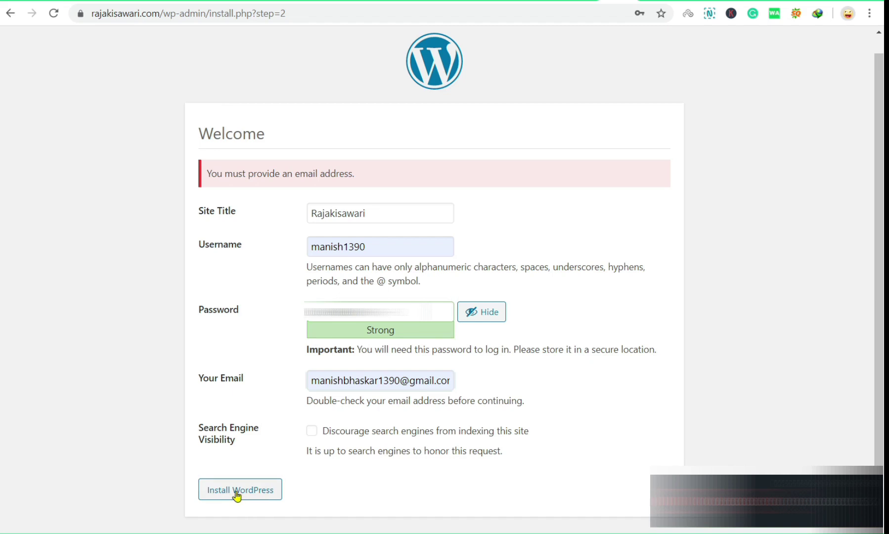
pyautogui.click(236, 491)
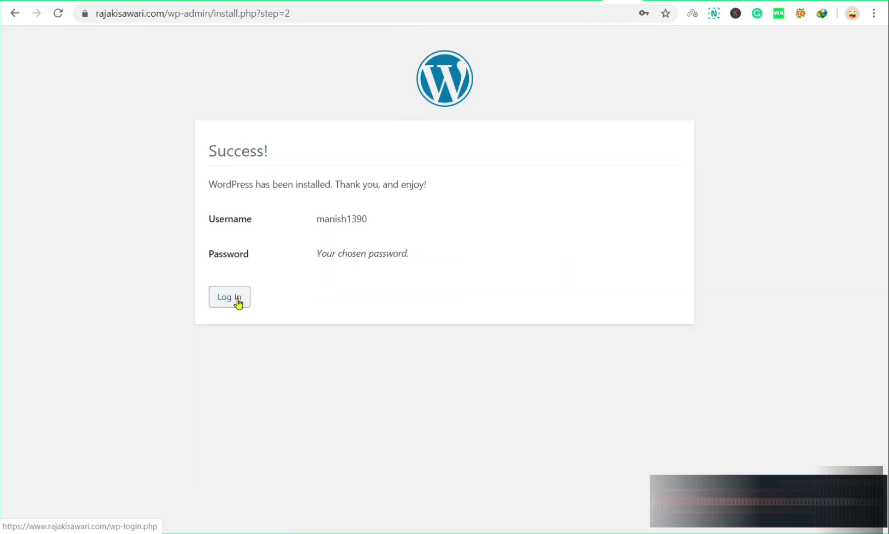
pyautogui.click(236, 298)
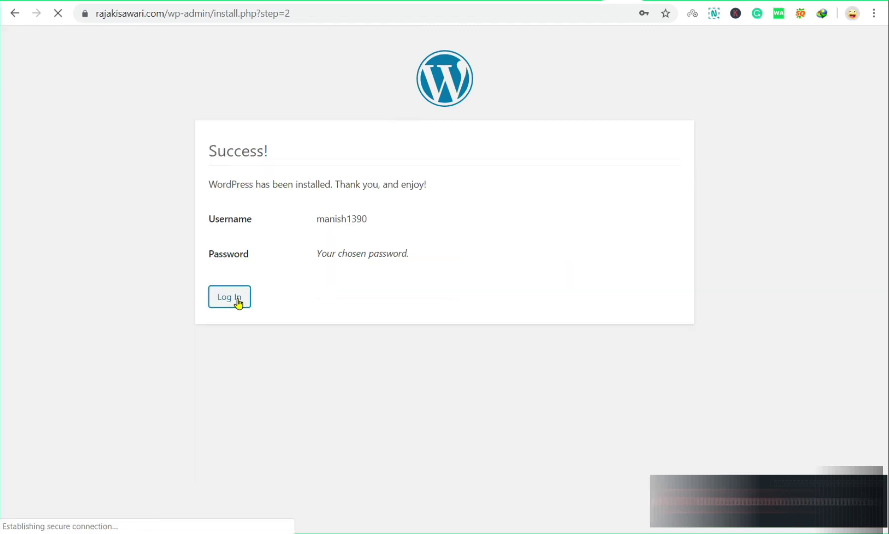
pyautogui.click(519, 313)
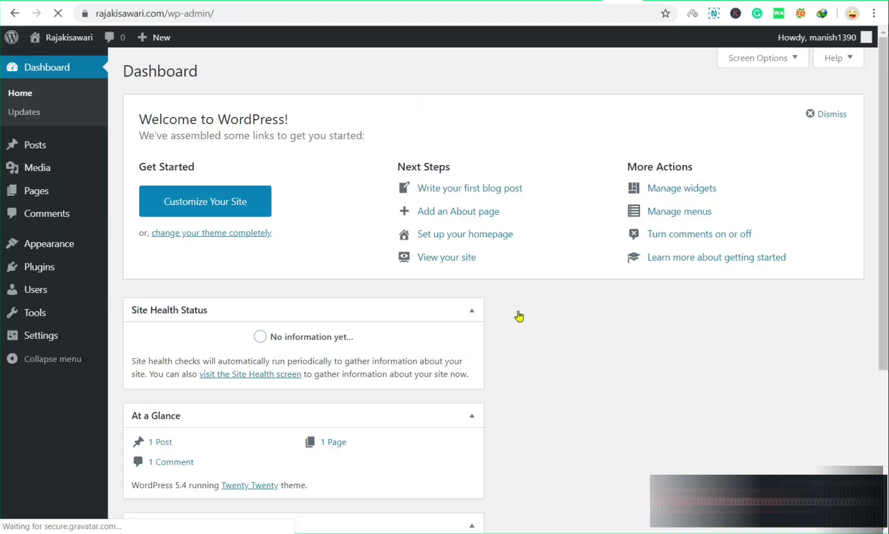